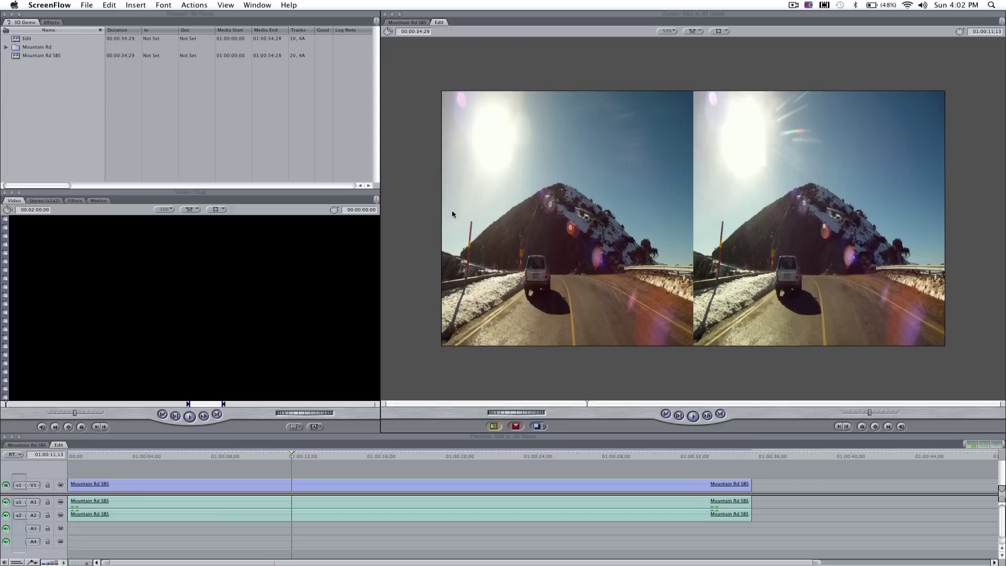
Play the Mountain Rd SBS sequence briefly in the Canvas, then stop it near 01:00:15:18
{"action": "left_click", "coordinate": [693, 417]}
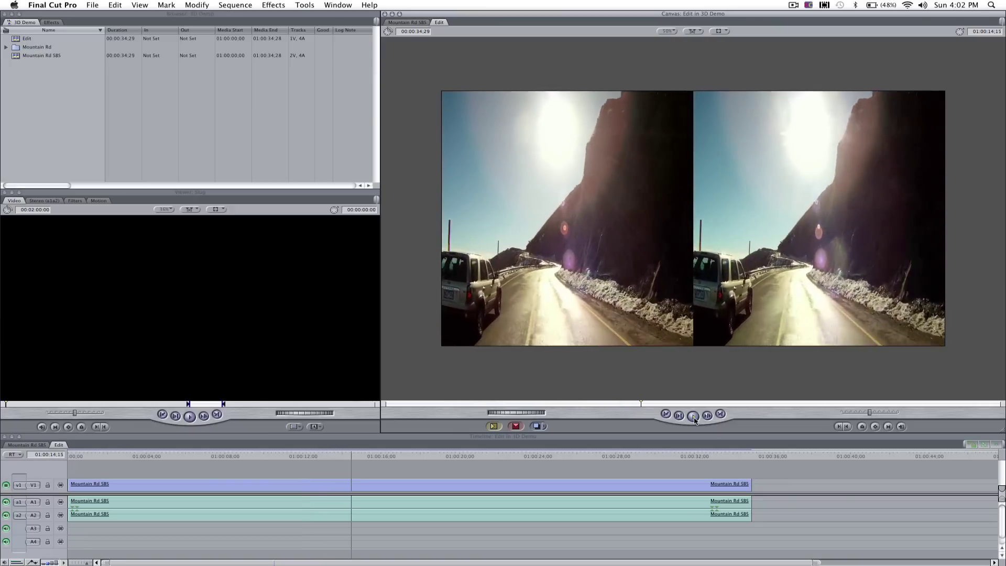
{"action": "left_click", "coordinate": [693, 416]}
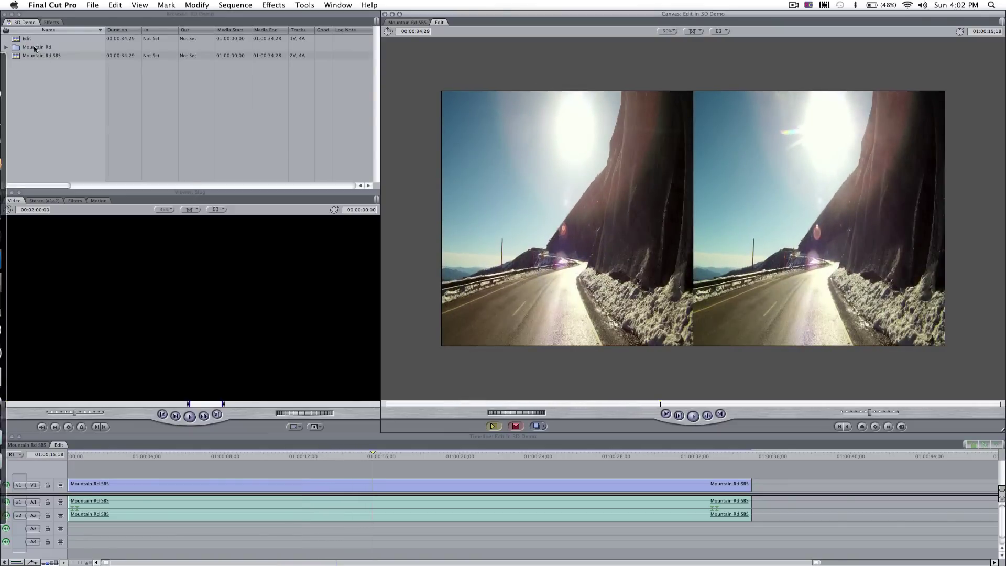
Delete all the old items from the project Browser
{"action": "left_click", "coordinate": [37, 97]}
{"action": "key", "text": "super+a"}
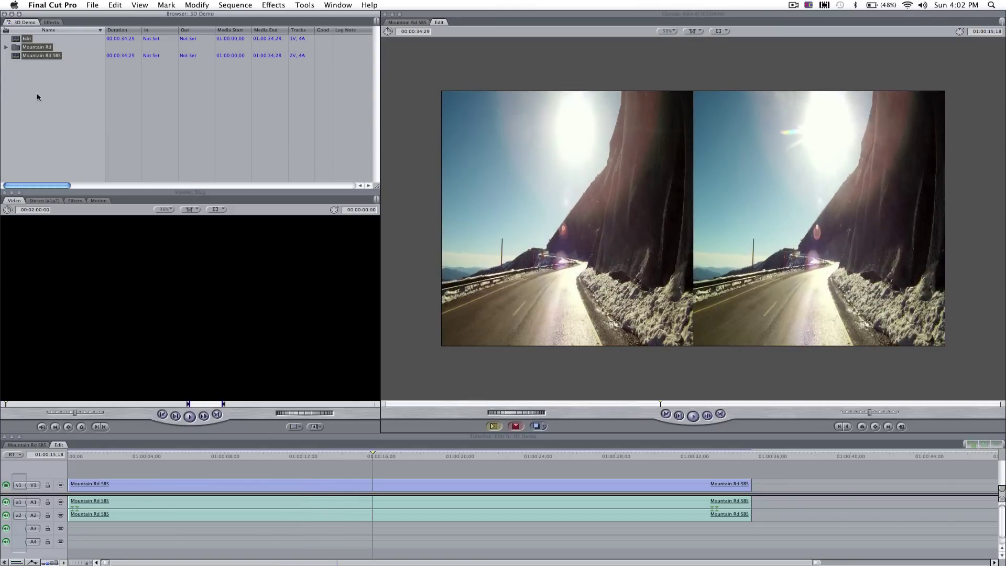
{"action": "key", "text": "Delete"}
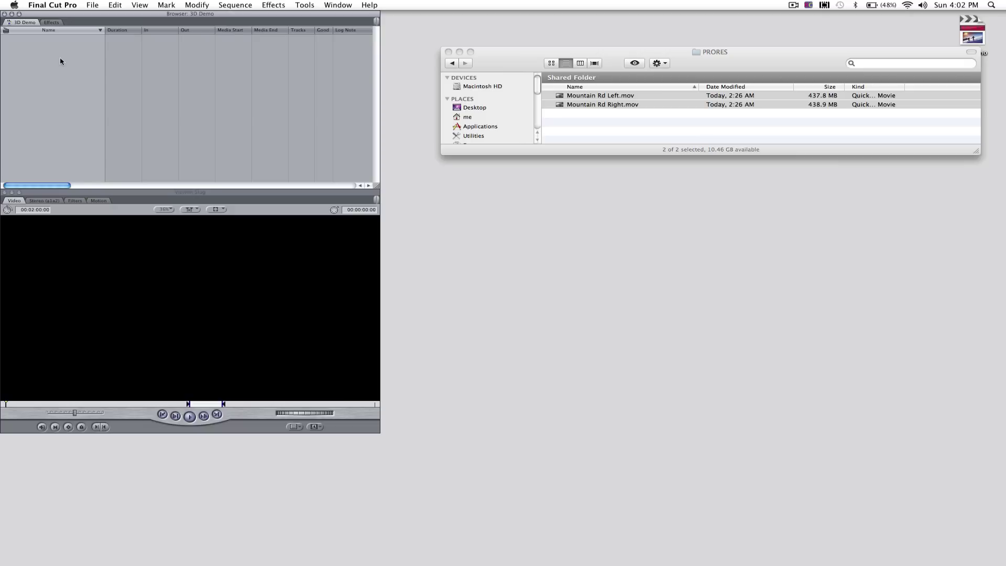
Create a bin named Source and import Mountain Rd Left.mov and Mountain Rd Right.mov into it
{"action": "key", "text": "super+b"}
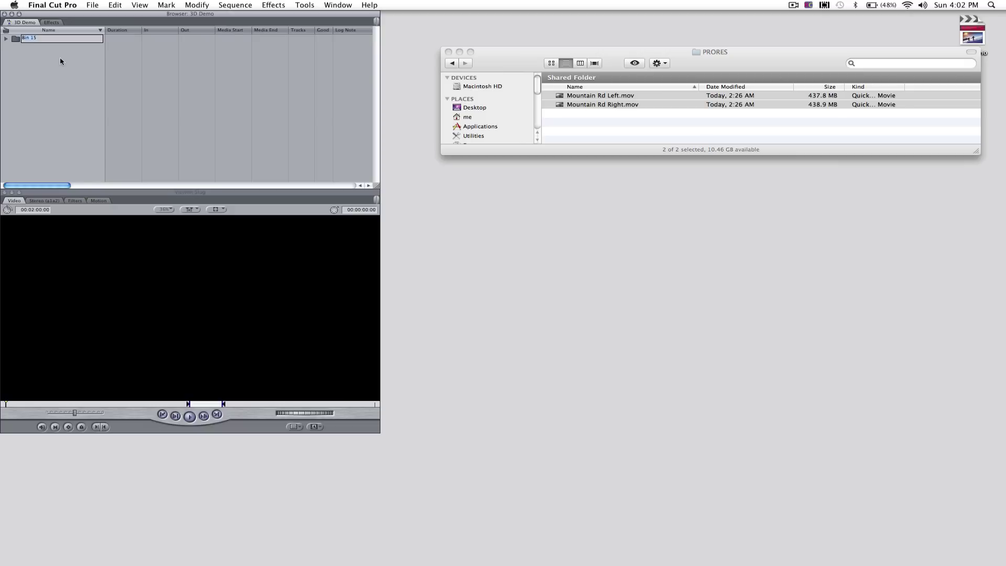
{"action": "type", "text": "Source"}
{"action": "key", "text": "Return"}
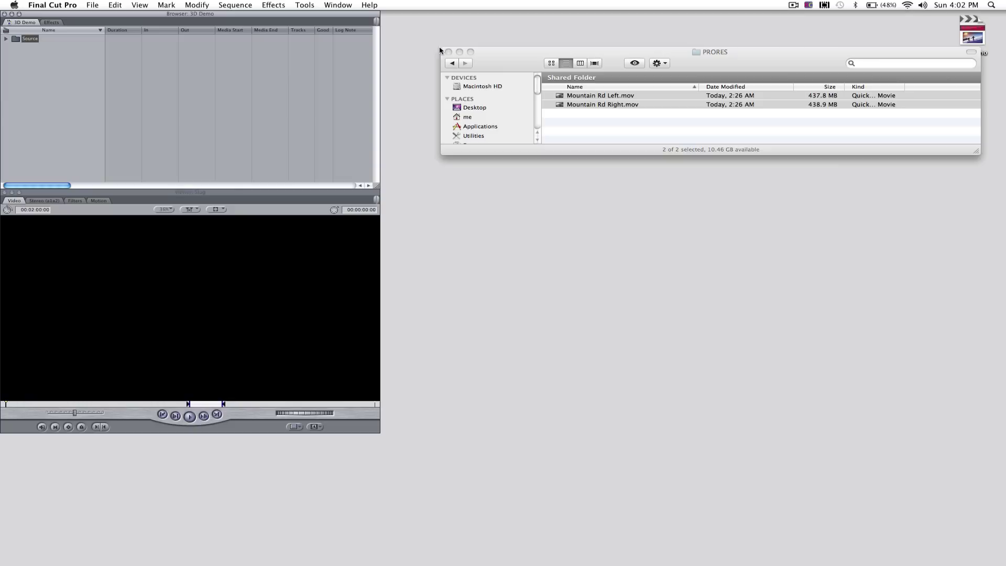
{"action": "left_click", "coordinate": [560, 98]}
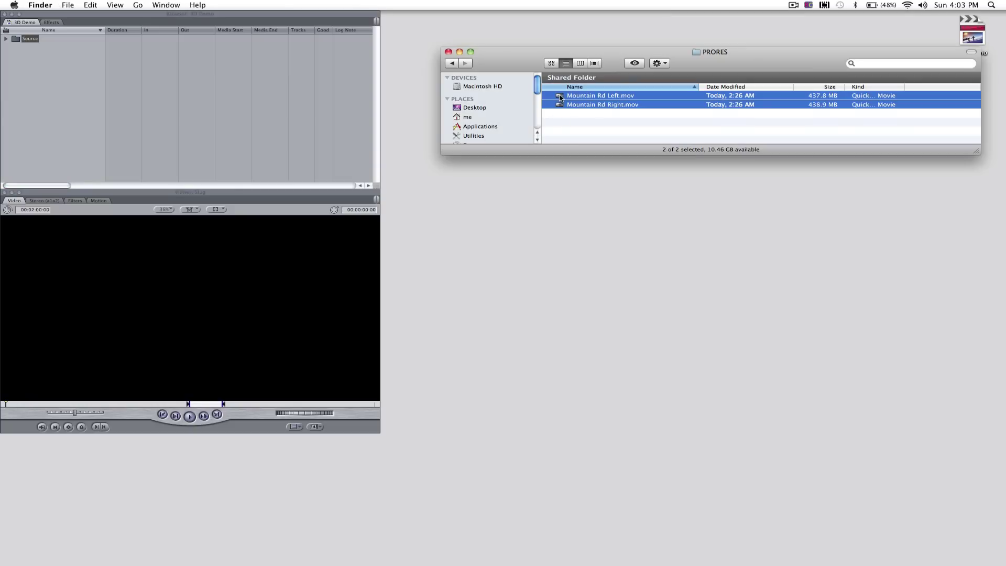
{"action": "left_click_drag", "start_coordinate": [559, 98], "coordinate": [26, 40]}
{"action": "left_click", "coordinate": [24, 72]}
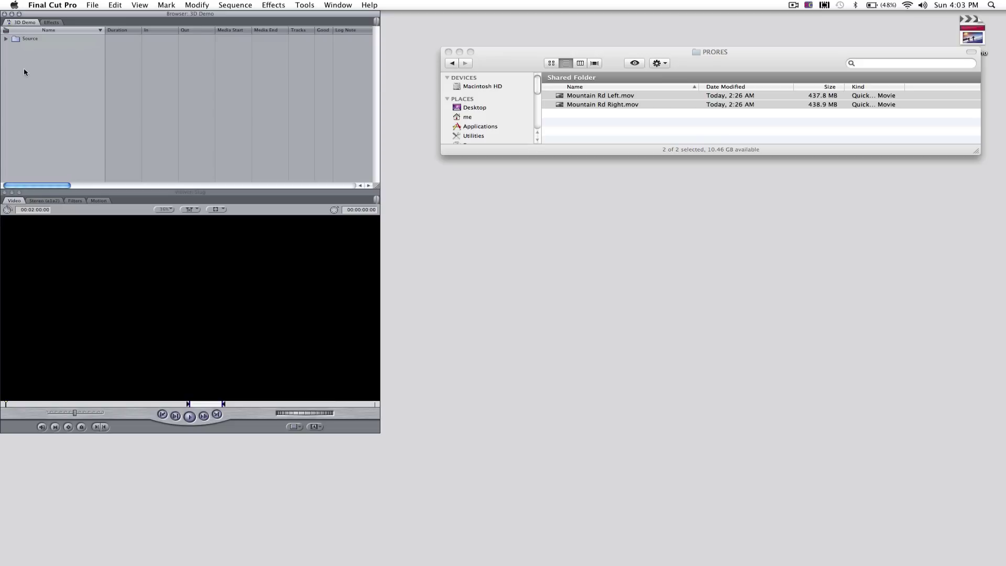
Create a new sequence named Mountain Rd SBS
{"action": "key", "text": "super+n"}
{"action": "type", "text": "Mountain"}
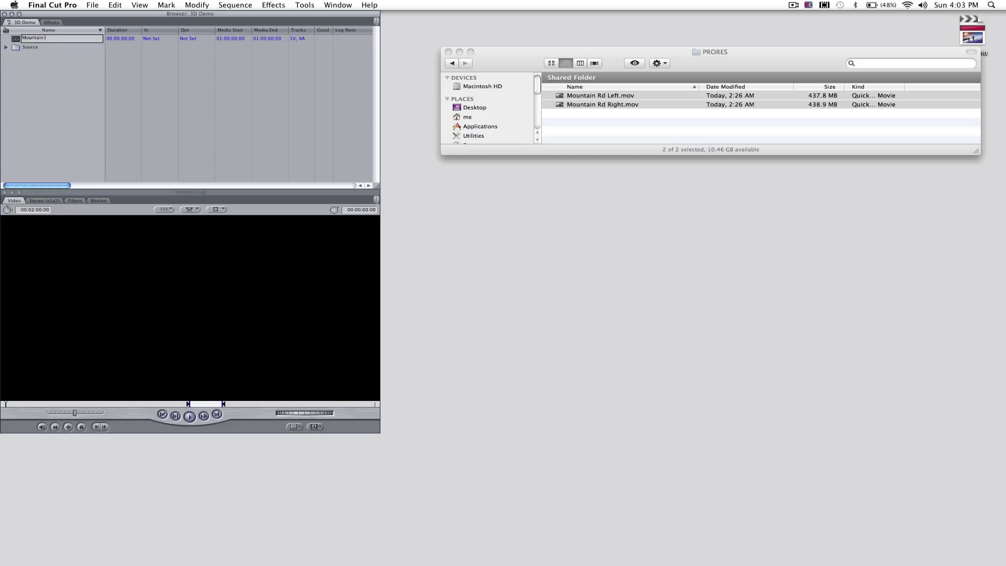
{"action": "type", "text": " Rd SBS"}
{"action": "key", "text": "Return"}
Open the Mountain Rd SBS sequence and place Mountain Rd Right on track V1
{"action": "left_click", "coordinate": [6, 47]}
{"action": "double_click", "coordinate": [18, 39]}
{"action": "left_click_drag", "start_coordinate": [23, 65], "coordinate": [79, 484]}
Match the sequence settings to Mountain Rd Right and apply the Channel Mixer filter to it
{"action": "left_click", "coordinate": [588, 161]}
{"action": "double_click", "coordinate": [189, 486]}
{"action": "left_click", "coordinate": [280, 7]}
{"action": "mouse_move", "coordinate": [292, 90]}
{"action": "mouse_move", "coordinate": [451, 110]}
{"action": "mouse_move", "coordinate": [460, 127]}
{"action": "left_click", "coordinate": [559, 145]}
Set the Channel Mixer's Red-Red value to 0 so the right clip appears cyan
{"action": "left_click", "coordinate": [36, 201]}
{"action": "key", "text": "Return"}
{"action": "left_click", "coordinate": [16, 201]}
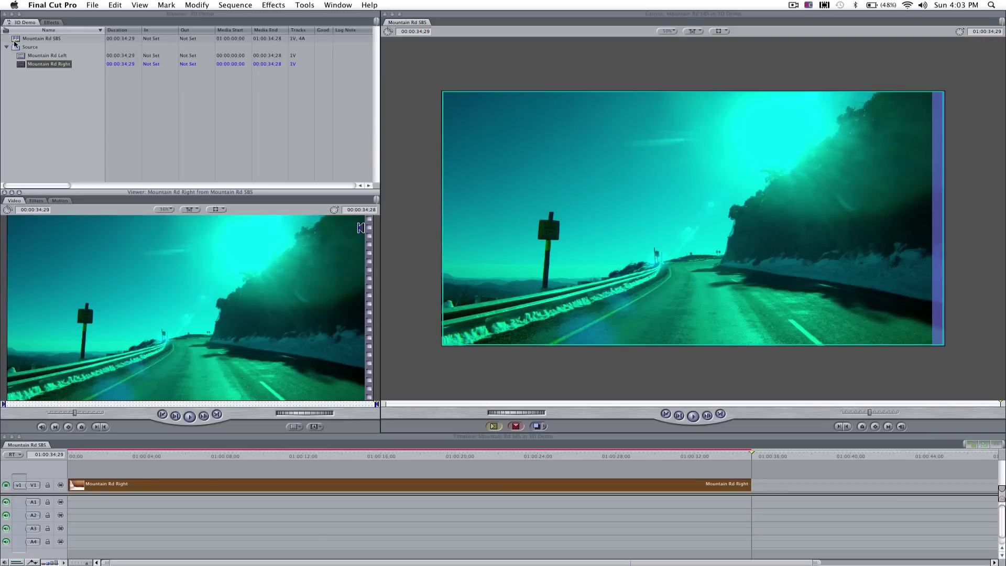
Place Mountain Rd Left on V2 and reapply the Channel Mixer filter to it
{"action": "left_click", "coordinate": [22, 56]}
{"action": "left_click_drag", "start_coordinate": [22, 56], "coordinate": [79, 468]}
{"action": "double_click", "coordinate": [137, 470]}
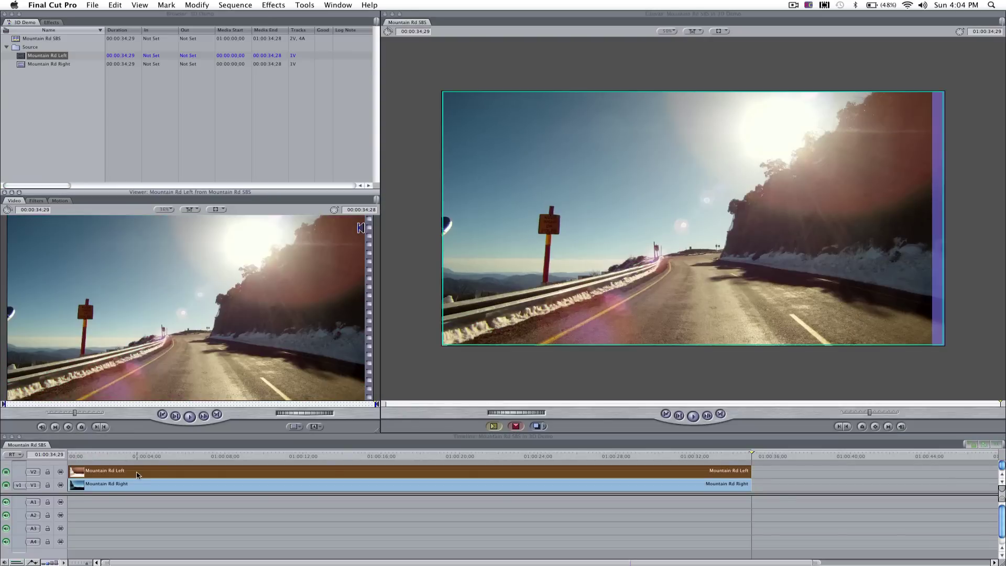
{"action": "left_click", "coordinate": [268, 4]}
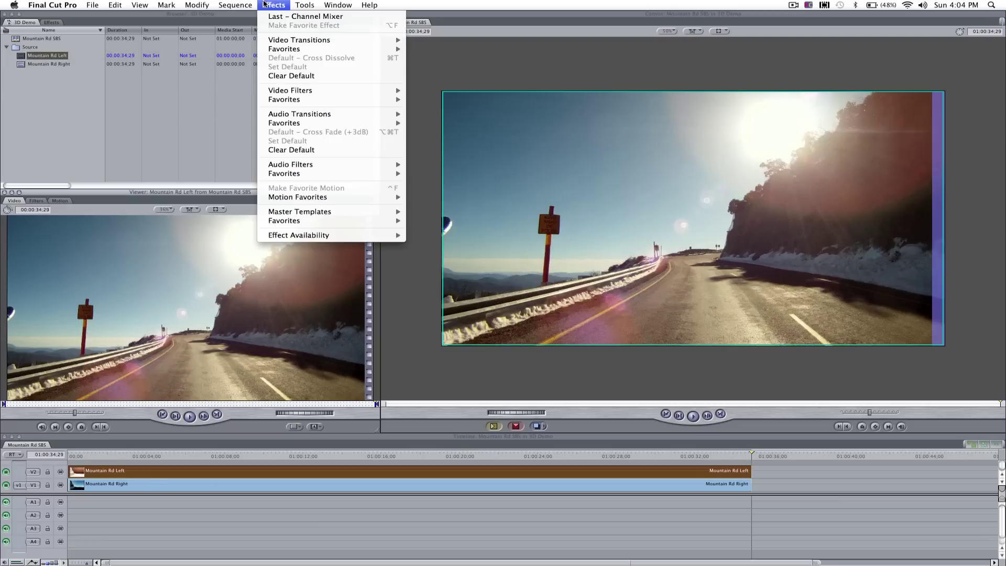
{"action": "left_click", "coordinate": [290, 16]}
Set the left clip's Green-Green and Blue-Blue values to 0, leaving only red
{"action": "left_click", "coordinate": [36, 201]}
{"action": "type", "text": "0"}
{"action": "key", "text": "Return"}
{"action": "left_click", "coordinate": [133, 375]}
{"action": "type", "text": "0"}
{"action": "key", "text": "Tab"}
{"action": "left_click", "coordinate": [15, 201]}
Set Mountain Rd Left's composite mode to Add to form the red/cyan anaglyph
{"action": "left_click", "coordinate": [241, 475]}
{"action": "right_click", "coordinate": [240, 475]}
{"action": "mouse_move", "coordinate": [274, 518]}
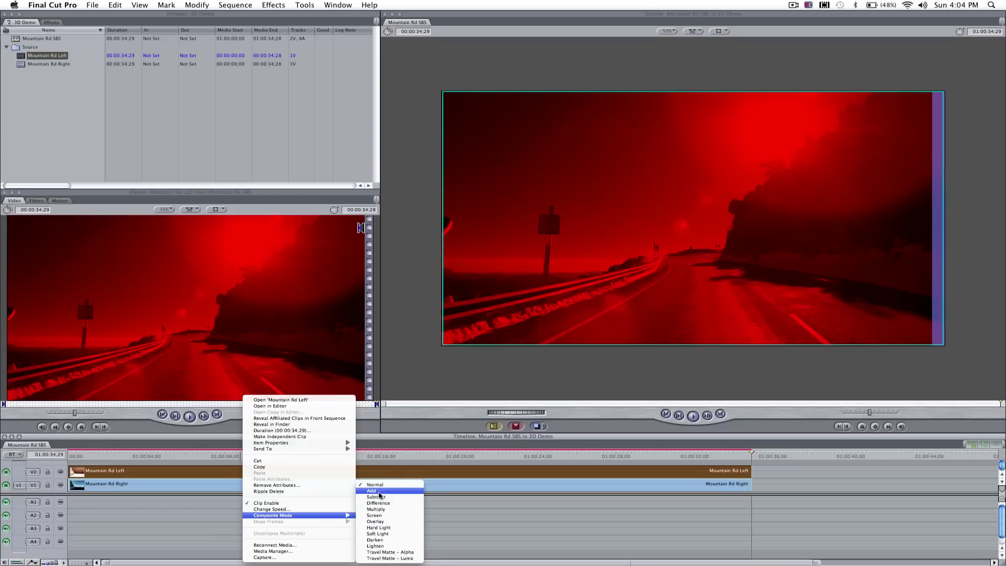
{"action": "left_click", "coordinate": [379, 493]}
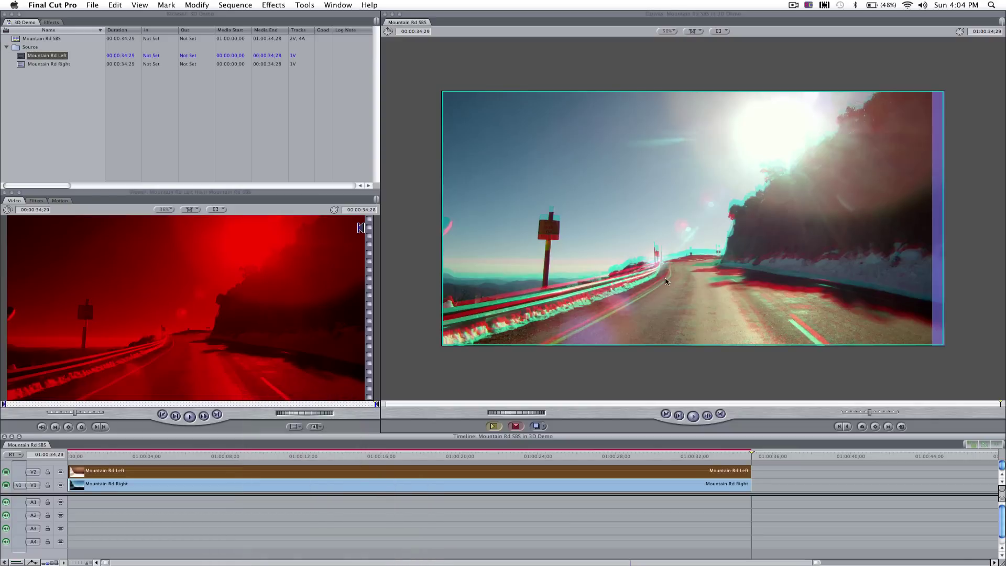
Show the clip wireframe in the Canvas and zoom the preview to 200%
{"action": "left_click", "coordinate": [693, 268]}
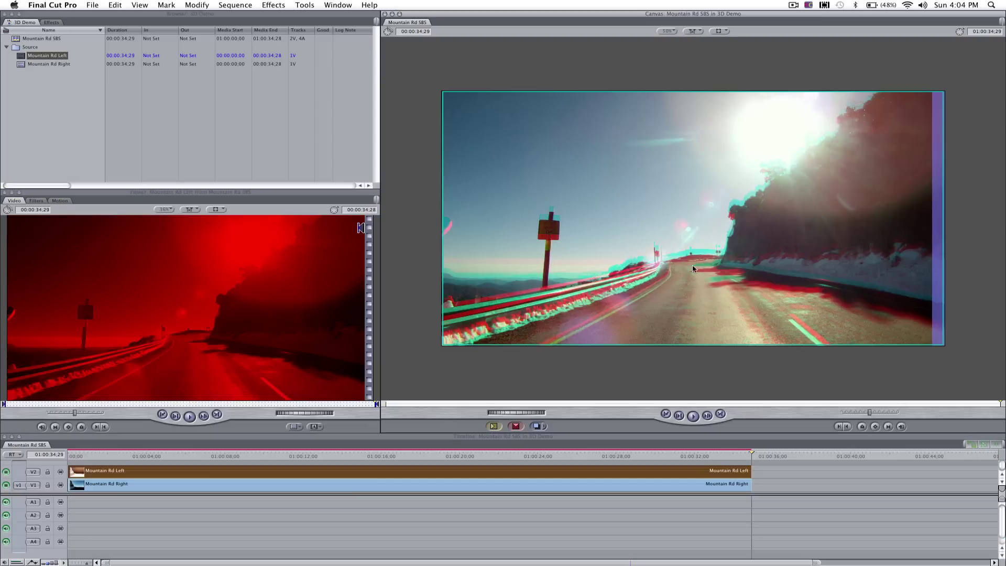
{"action": "left_click", "coordinate": [723, 32]}
{"action": "left_click", "coordinate": [778, 38]}
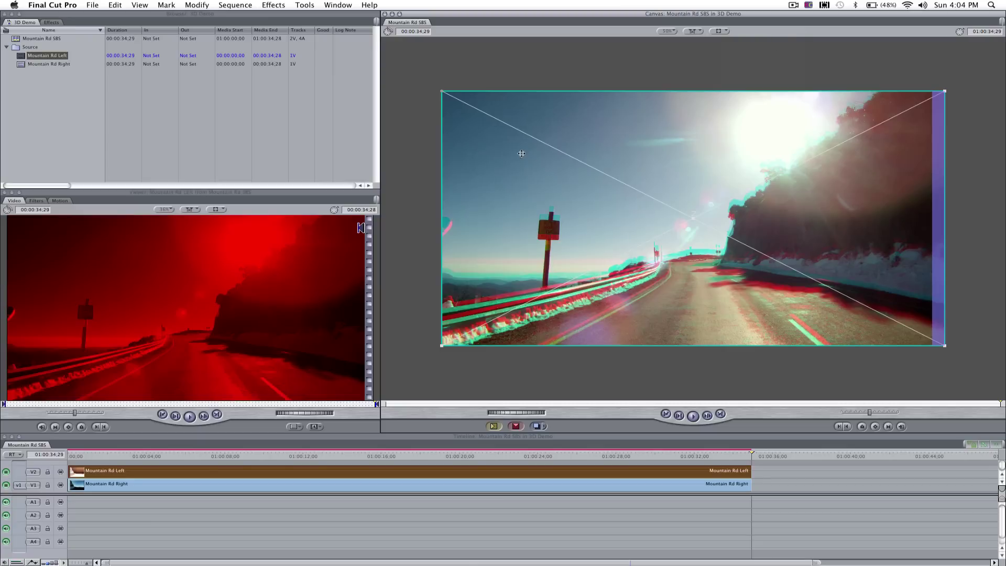
{"action": "key", "text": "super+equal"}
{"action": "key", "text": "super+equal"}
Nudge Mountain Rd Left down to align with the right clip, then return to normal view size
{"action": "left_click_drag", "start_coordinate": [697, 253], "coordinate": [697, 256]}
{"action": "key", "text": "Down"}
{"action": "key", "text": "Down"}
{"action": "key", "text": "Down"}
{"action": "key", "text": "Down"}
{"action": "key", "text": "Down"}
{"action": "key", "text": "Down"}
{"action": "key", "text": "Down"}
{"action": "key", "text": "Down"}
{"action": "key", "text": "Down"}
{"action": "key", "text": "Down"}
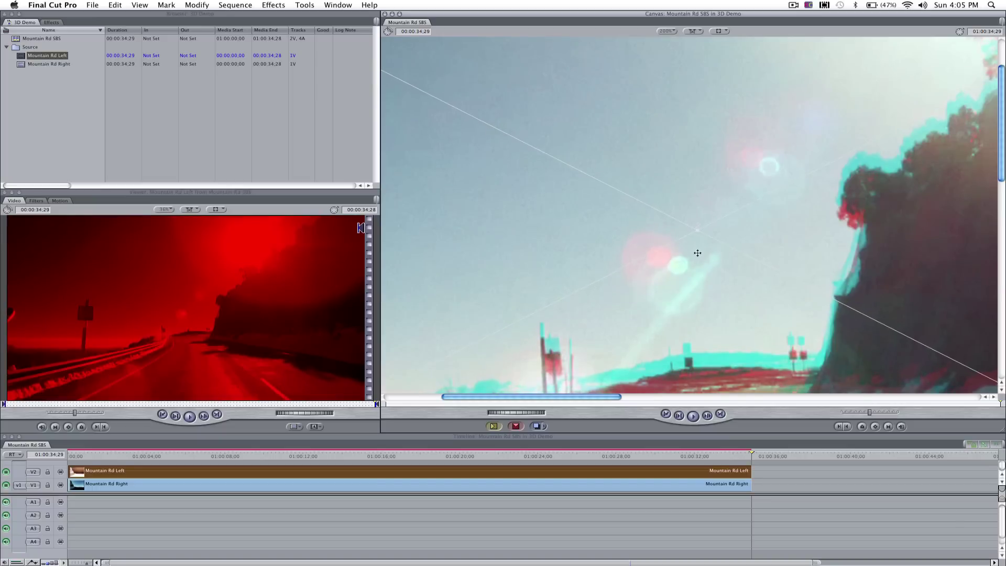
{"action": "key", "text": "Down"}
{"action": "key", "text": "Down"}
{"action": "key", "text": "Down"}
{"action": "key", "text": "Down"}
{"action": "key", "text": "super+minus"}
{"action": "key", "text": "super+minus"}
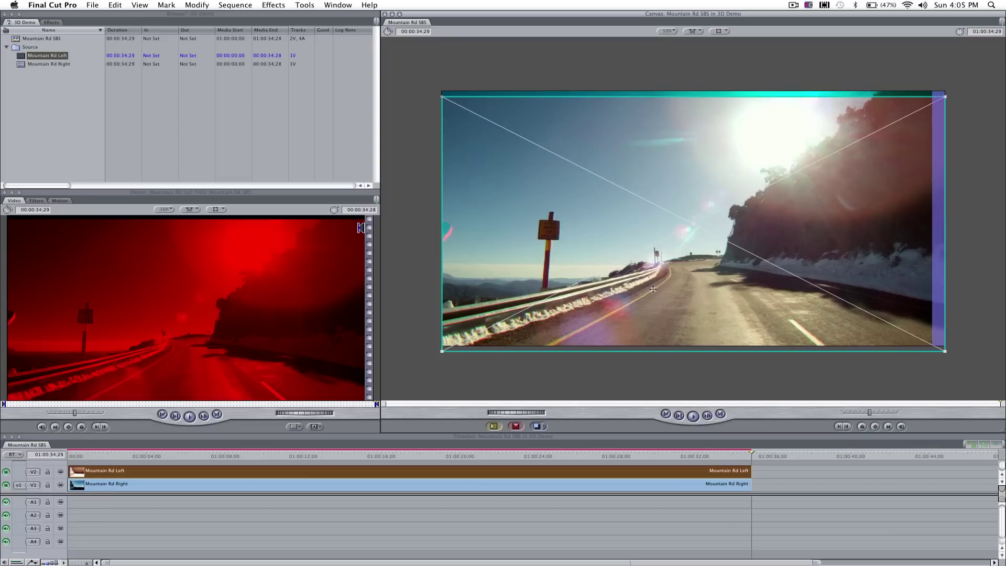
Show the Motion tab and select Mountain Rd Right's Scale field
{"action": "double_click", "coordinate": [197, 475]}
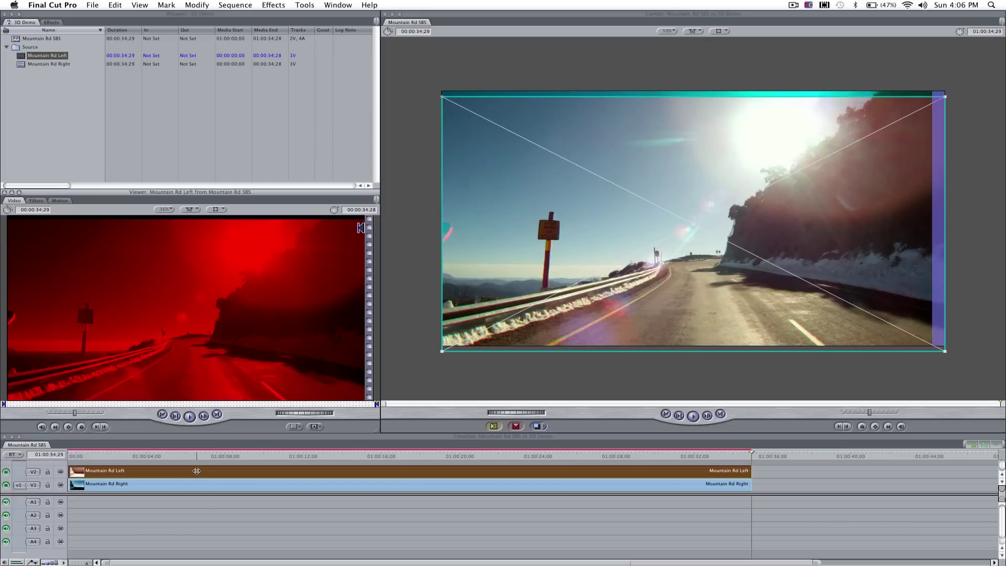
{"action": "left_click", "coordinate": [65, 201]}
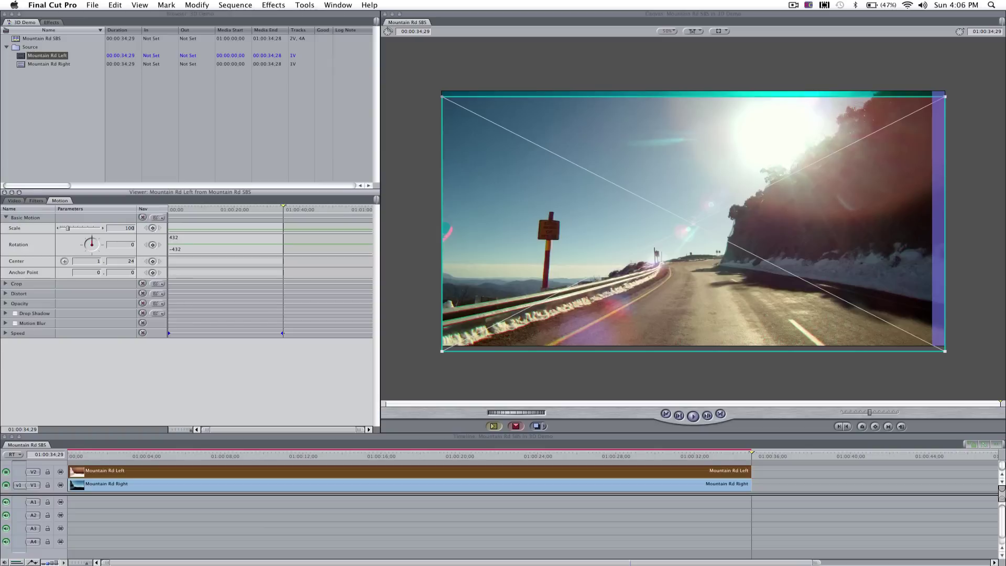
{"action": "double_click", "coordinate": [141, 484]}
{"action": "left_click", "coordinate": [133, 227]}
Scale Mountain Rd Right to 103, then nudge both eye clips together up and left
{"action": "type", "text": "103"}
{"action": "key", "text": "Return"}
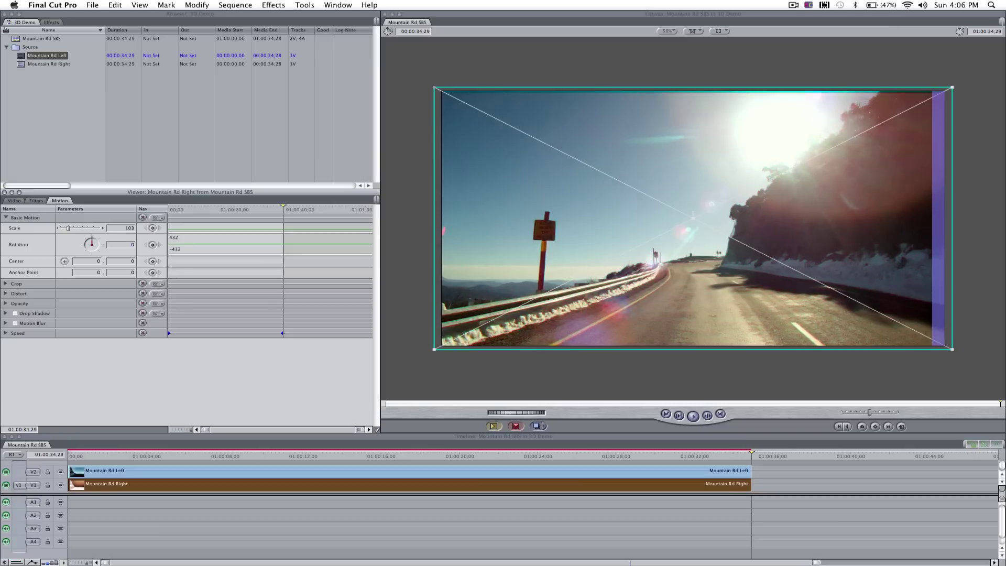
{"action": "left_click", "coordinate": [217, 474], "text": "super"}
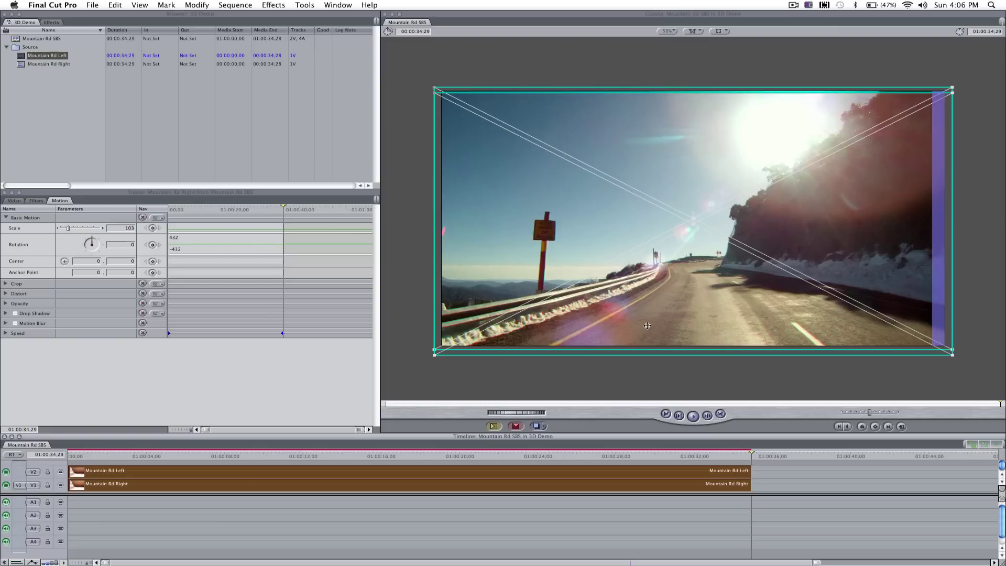
{"action": "left_click", "coordinate": [694, 194]}
{"action": "key", "text": "Up"}
{"action": "key", "text": "Up"}
{"action": "key", "text": "Up"}
{"action": "key", "text": "Up"}
{"action": "key", "text": "Up"}
{"action": "key", "text": "Up"}
{"action": "key", "text": "Up"}
{"action": "key", "text": "Up"}
{"action": "key", "text": "Up"}
{"action": "key", "text": "Up"}
{"action": "key", "text": "Up"}
{"action": "key", "text": "Up"}
{"action": "key", "text": "alt+Left"}
{"action": "key", "text": "alt+Left"}
{"action": "key", "text": "alt+Left"}
{"action": "key", "text": "alt+Left"}
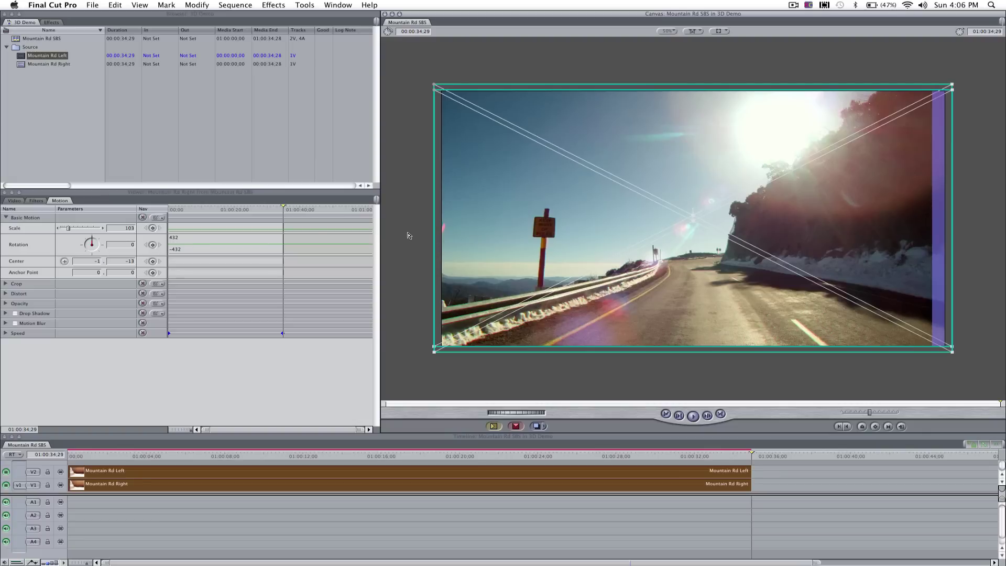
{"action": "key", "text": "alt+Left"}
{"action": "key", "text": "alt+Left"}
{"action": "key", "text": "alt+Left"}
{"action": "key", "text": "alt+Left"}
{"action": "key", "text": "alt+Left"}
{"action": "key", "text": "alt+Left"}
{"action": "key", "text": "alt+Left"}
{"action": "key", "text": "alt+Left"}
{"action": "key", "text": "alt+Left"}
{"action": "key", "text": "alt+Left"}
{"action": "key", "text": "alt+Left"}
{"action": "key", "text": "alt+Left"}
{"action": "key", "text": "alt+Left"}
{"action": "key", "text": "alt+Left"}
{"action": "key", "text": "alt+Left"}
{"action": "key", "text": "alt+Left"}
{"action": "key", "text": "alt+Left"}
{"action": "key", "text": "alt+Left"}
{"action": "key", "text": "alt+Left"}
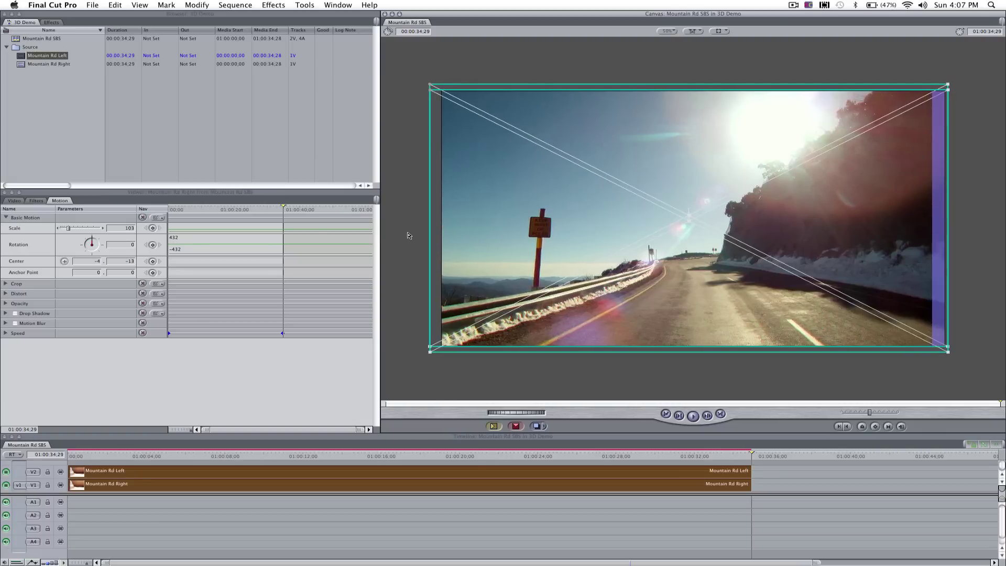
{"action": "left_click", "coordinate": [409, 235]}
Remove the Channel filter from Mountain Rd Left and set its composite mode back to Normal
{"action": "left_click", "coordinate": [192, 471]}
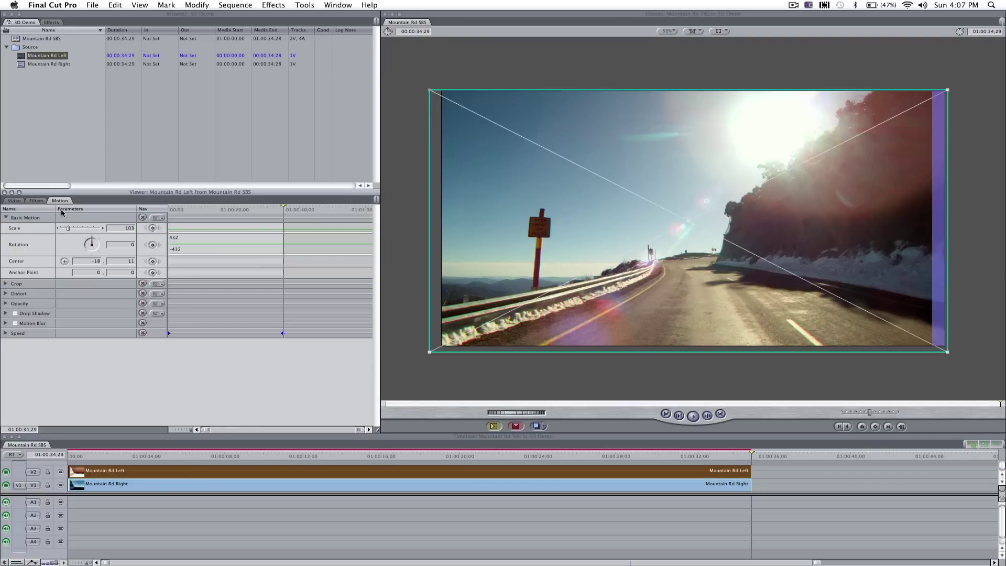
{"action": "left_click", "coordinate": [34, 200]}
{"action": "left_click", "coordinate": [25, 229]}
{"action": "key", "text": "Delete"}
{"action": "right_click", "coordinate": [160, 472]}
{"action": "mouse_move", "coordinate": [192, 516]}
{"action": "left_click", "coordinate": [297, 484]}
Remove the Channel filter from Mountain Rd Right and set the Canvas view to Image only
{"action": "double_click", "coordinate": [254, 488]}
{"action": "left_click", "coordinate": [24, 228]}
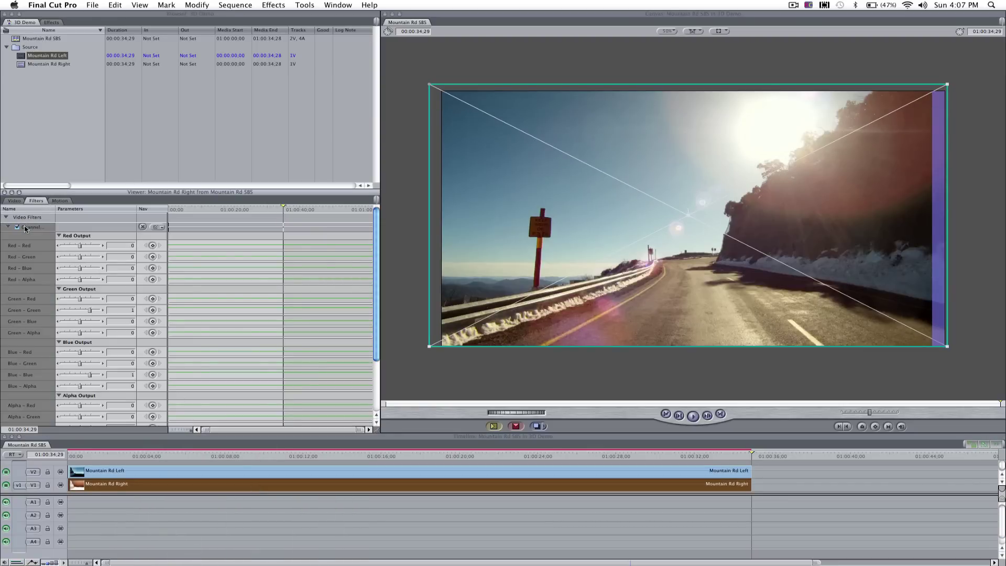
{"action": "key", "text": "Delete"}
{"action": "left_click", "coordinate": [720, 31]}
{"action": "left_click", "coordinate": [740, 32]}
{"action": "left_click", "coordinate": [773, 477]}
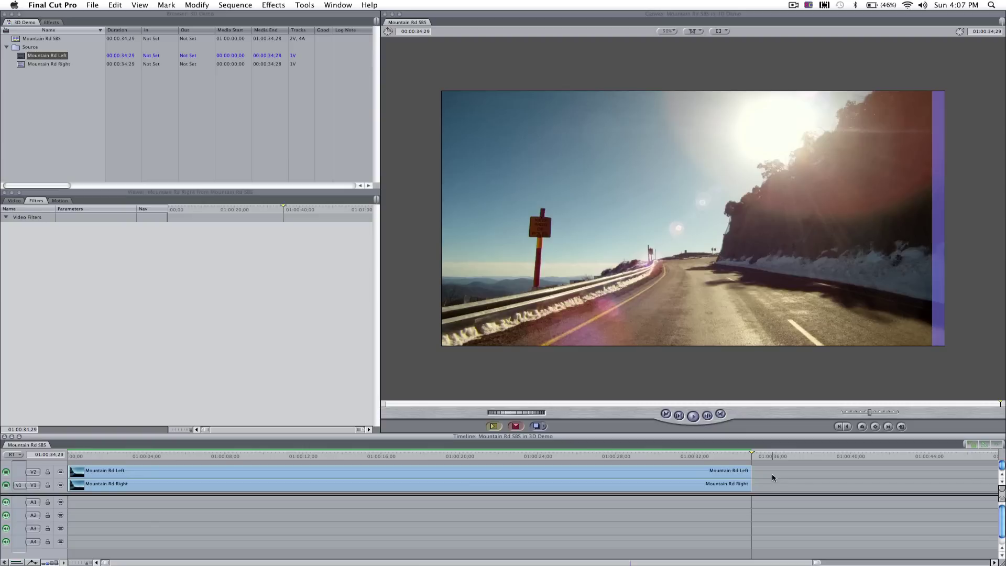
Nest the Mountain Rd Left clip as Mountain Rd Left Nested
{"action": "left_click", "coordinate": [187, 471]}
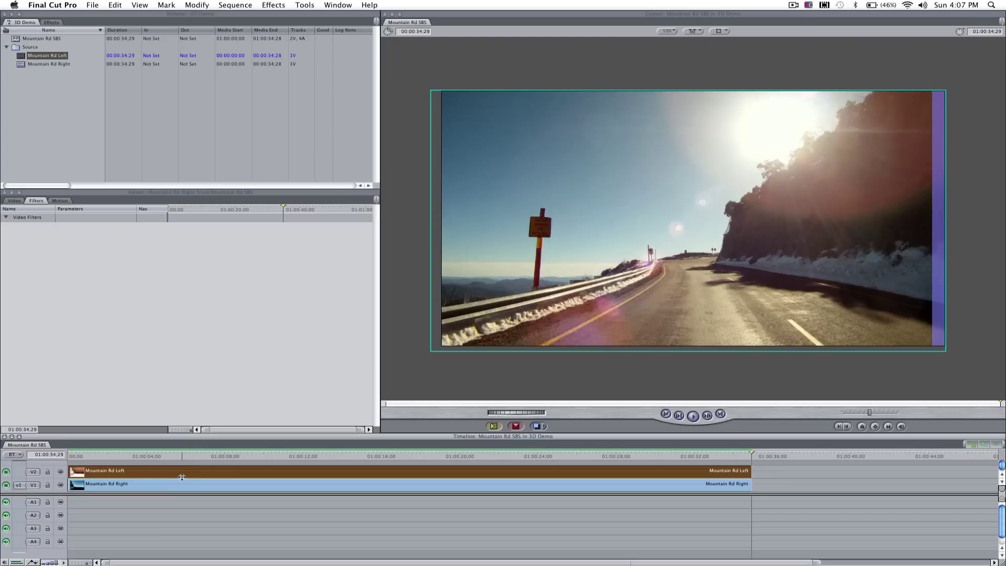
{"action": "left_click", "coordinate": [244, 6]}
{"action": "left_click", "coordinate": [524, 54]}
{"action": "left_click", "coordinate": [234, 5]}
{"action": "left_click", "coordinate": [246, 100]}
{"action": "key", "text": "BackSpace"}
{"action": "type", "text": "Nested"}
{"action": "key", "text": "Return"}
Nest the Mountain Rd Right clip as Mountain Rd Right Nested
{"action": "left_click", "coordinate": [170, 488]}
{"action": "left_click", "coordinate": [235, 5]}
{"action": "left_click", "coordinate": [246, 99]}
{"action": "key", "text": "Right"}
{"action": "key", "text": "BackSpace"}
{"action": "key", "text": "BackSpace"}
{"action": "type", "text": "Nested"}
{"action": "key", "text": "Return"}
Create a bin named Nest and file the nested clips into it
{"action": "left_click", "coordinate": [38, 123]}
{"action": "left_click", "coordinate": [20, 40]}
{"action": "left_click", "coordinate": [18, 49]}
{"action": "left_click", "coordinate": [32, 109]}
{"action": "key", "text": "super+b"}
{"action": "type", "text": "Ne"}
{"action": "key", "text": "Return"}
{"action": "mouse_move", "coordinate": [16, 47]}
{"action": "left_mouse_down"}
{"action": "mouse_move", "coordinate": [14, 64]}
{"action": "mouse_move", "coordinate": [16, 56]}
{"action": "left_mouse_up"}
{"action": "left_click", "coordinate": [16, 38]}
{"action": "left_click", "coordinate": [6, 56]}
{"action": "left_click", "coordinate": [183, 474]}
Set Mountain Rd Left Nested's Distort upper-right corner X to 0
{"action": "right_click", "coordinate": [182, 475]}
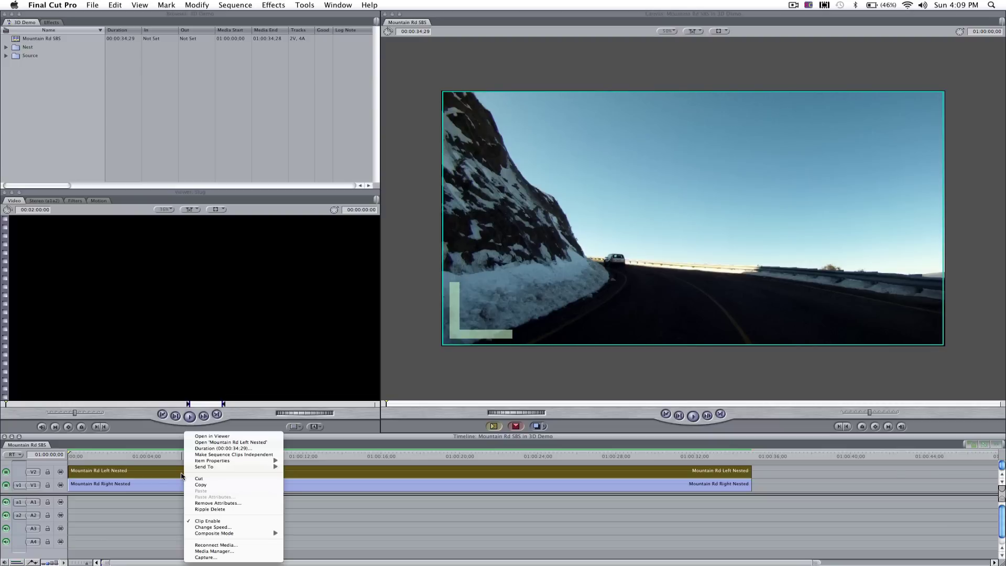
{"action": "left_click", "coordinate": [232, 437]}
{"action": "left_click", "coordinate": [60, 200]}
{"action": "left_click", "coordinate": [5, 294]}
{"action": "key", "text": "Tab"}
{"action": "key", "text": "Tab"}
Set Mountain Rd Right Nested's Distort upper-left corner X values to 0
{"action": "left_click", "coordinate": [125, 486]}
{"action": "right_click", "coordinate": [125, 486]}
{"action": "left_click", "coordinate": [155, 436]}
{"action": "left_click", "coordinate": [5, 293]}
{"action": "left_click", "coordinate": [87, 305]}
{"action": "type", "text": "0"}
{"action": "key", "text": "Return"}
{"action": "type", "text": "0"}
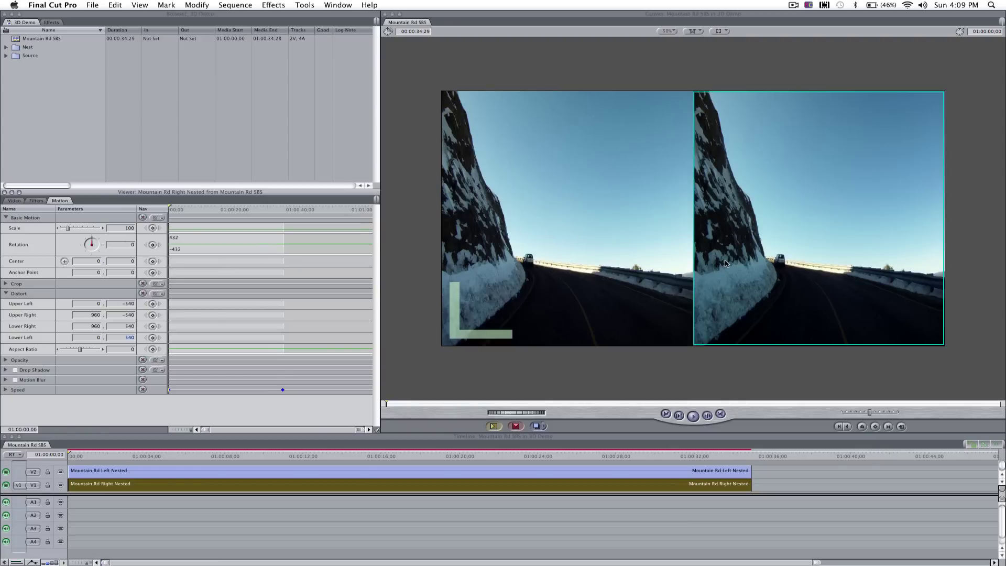
In Mountain Rd Left Nested, show Image+Wireframe and shift the image about 18 px right
{"action": "left_click", "coordinate": [7, 48]}
{"action": "left_click", "coordinate": [22, 57]}
{"action": "double_click", "coordinate": [21, 56]}
{"action": "left_click", "coordinate": [727, 34]}
{"action": "left_click", "coordinate": [728, 37]}
{"action": "left_click_drag", "start_coordinate": [603, 196], "coordinate": [612, 200]}
Reopen the Mountain Rd SBS sequence at its start and collapse the Nest bin
{"action": "left_click", "coordinate": [20, 40]}
{"action": "double_click", "coordinate": [19, 39]}
{"action": "left_click", "coordinate": [271, 457]}
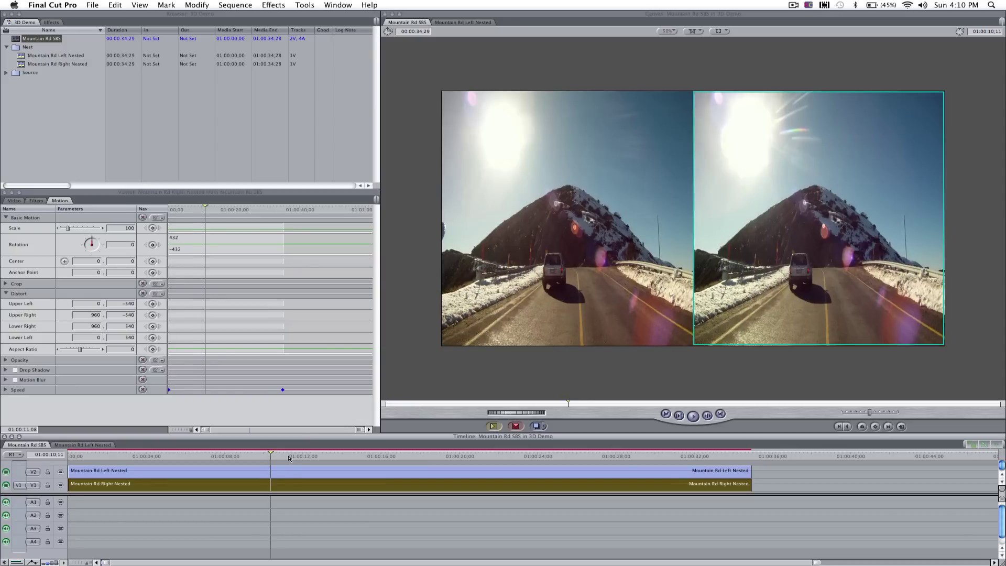
{"action": "left_click", "coordinate": [289, 457]}
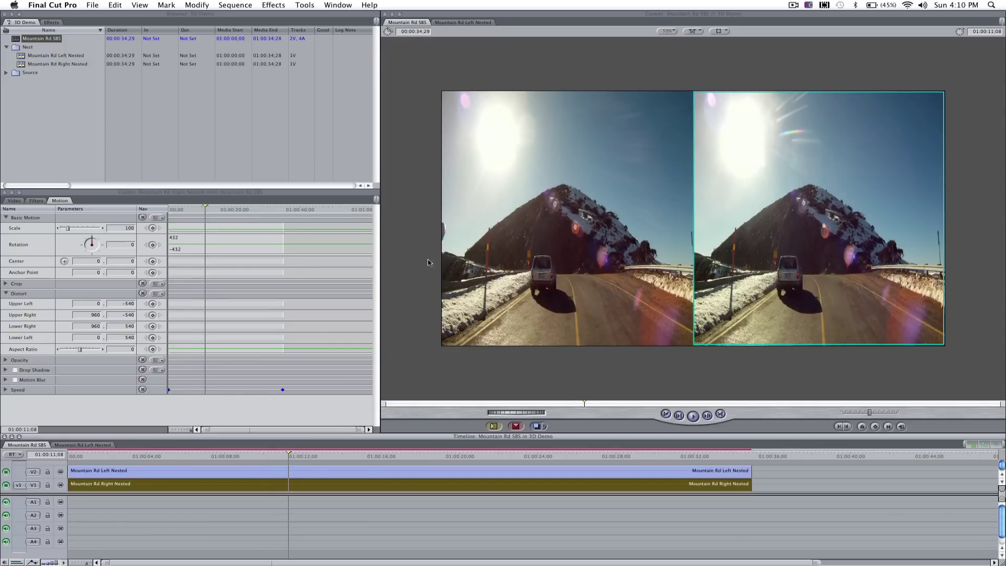
{"action": "key", "text": "Home"}
{"action": "left_click", "coordinate": [69, 64]}
{"action": "left_click", "coordinate": [62, 56]}
{"action": "left_click", "coordinate": [51, 64]}
{"action": "left_click", "coordinate": [40, 111]}
{"action": "left_click", "coordinate": [6, 48]}
With nothing selected in the Browser, add a new sequence named Edit using Cmd-N
{"action": "left_click", "coordinate": [17, 56]}
{"action": "left_click", "coordinate": [20, 41]}
{"action": "left_click", "coordinate": [31, 107]}
{"action": "key", "text": "super+n"}
{"action": "type", "text": "Ed"}
{"action": "key", "text": "Return"}
Place Mountain Rd SBS into the Edit sequence with matching settings and scrub to 01:00:20:20
{"action": "double_click", "coordinate": [16, 42]}
{"action": "left_click_drag", "start_coordinate": [16, 47], "coordinate": [85, 486]}
{"action": "left_click", "coordinate": [576, 162]}
{"action": "left_click_drag", "start_coordinate": [186, 454], "coordinate": [475, 457]}
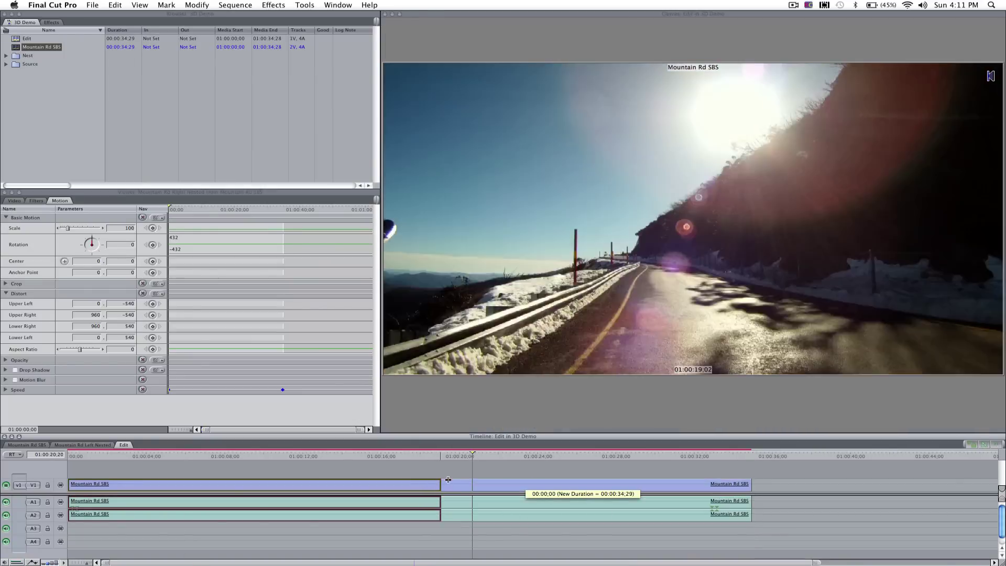